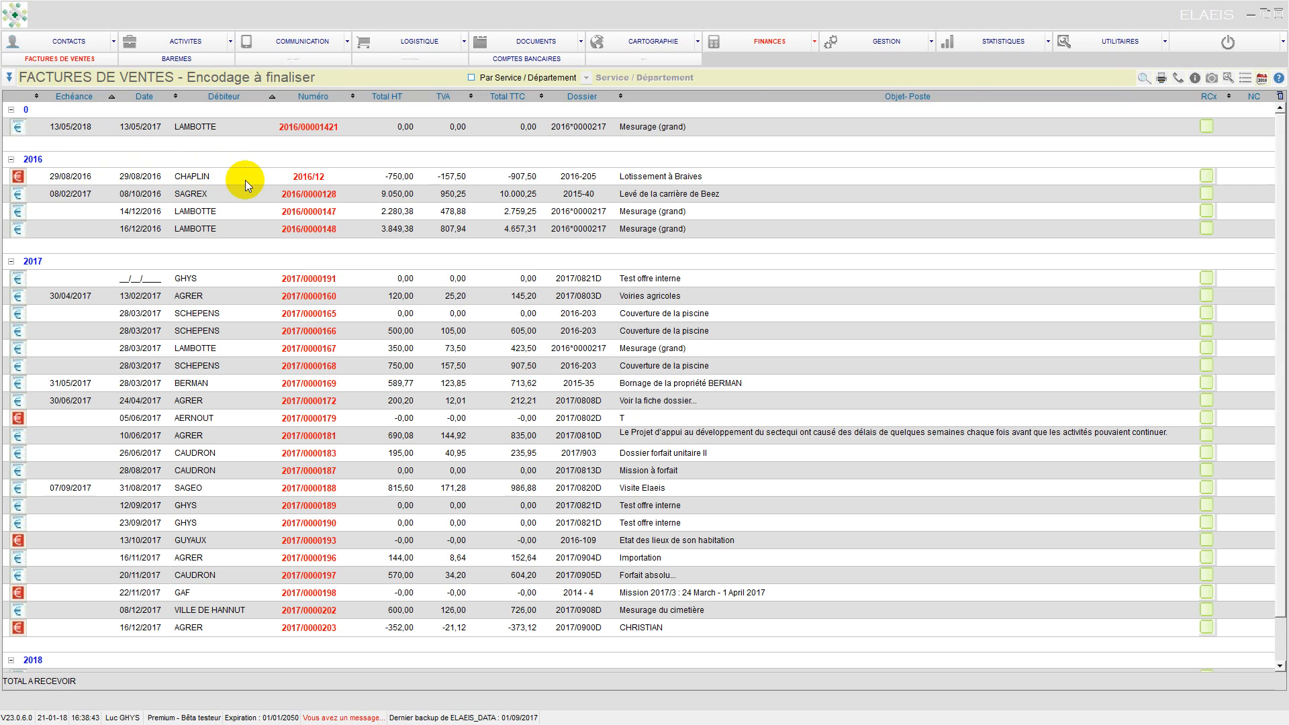
Step: Scroll down to the 2018 invoices and open CLERIN's invoice 2018/0000206
scroll(319, 526, "down", 3)
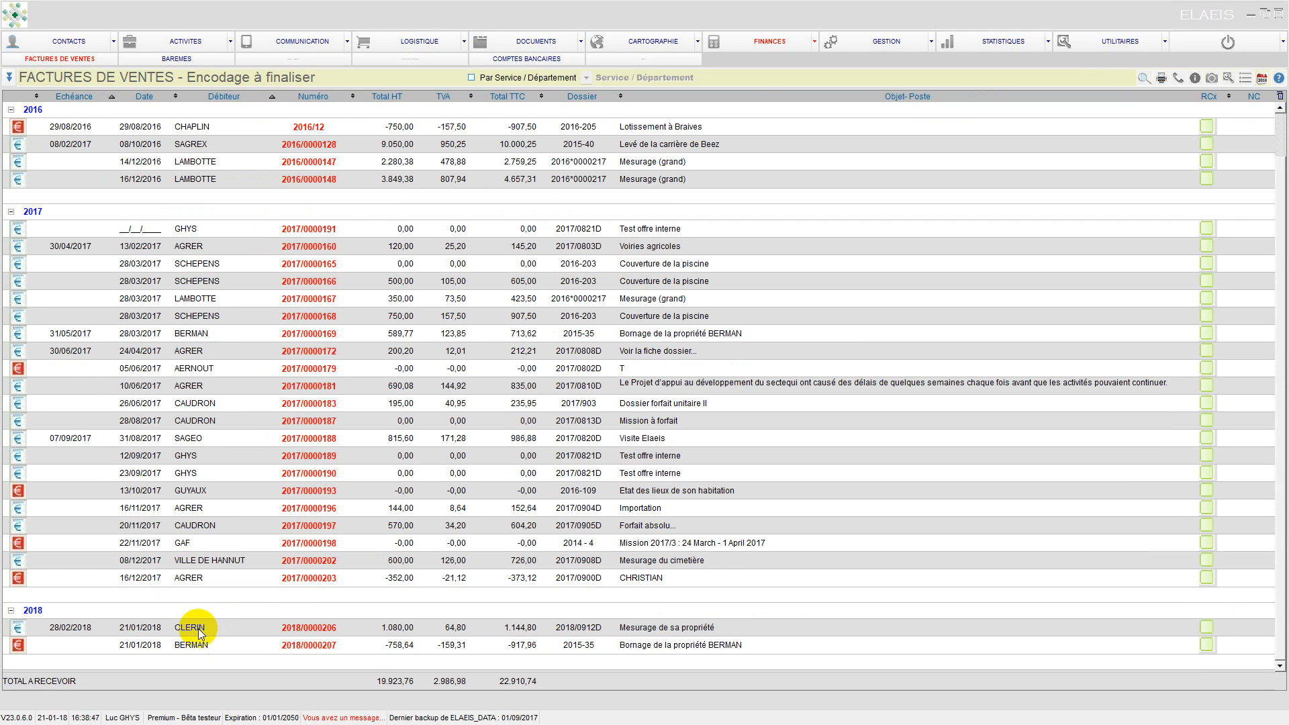
double_click(232, 631)
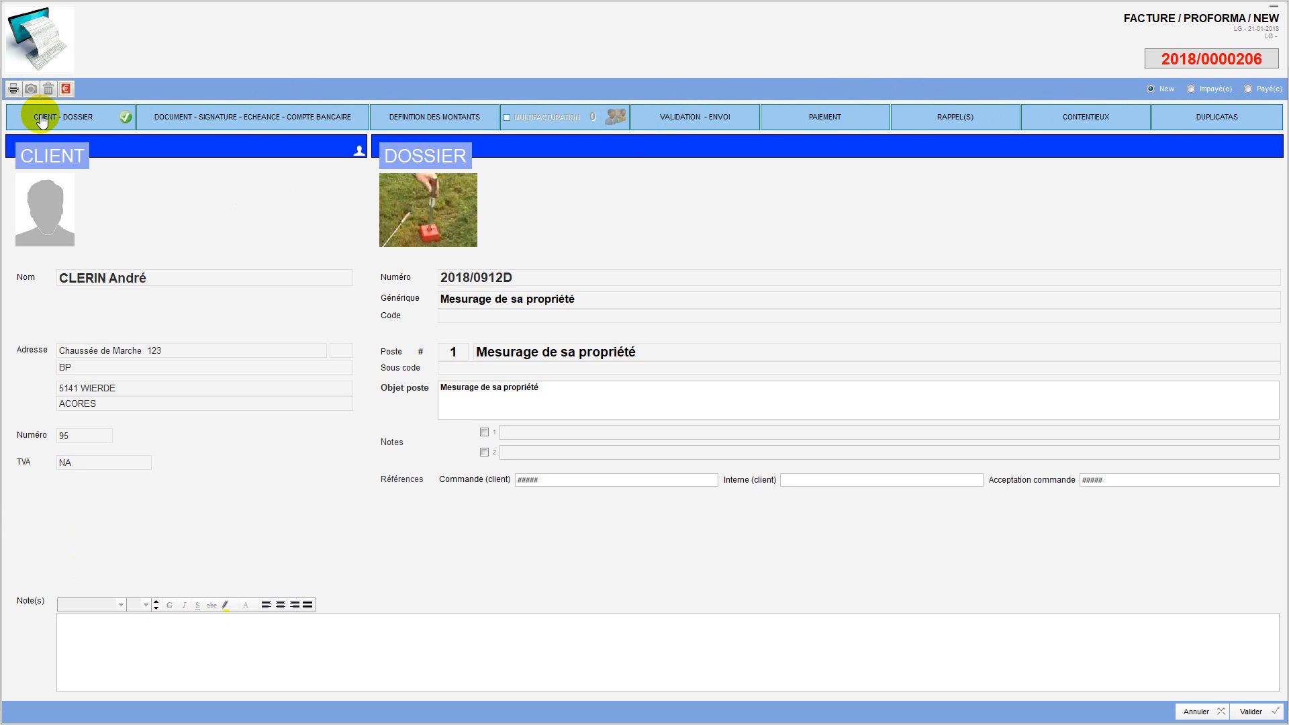
Step: Review invoice 2018/0000206's sections from Document through Duplicatas, ending on Client - Dossier
left_click(223, 127)
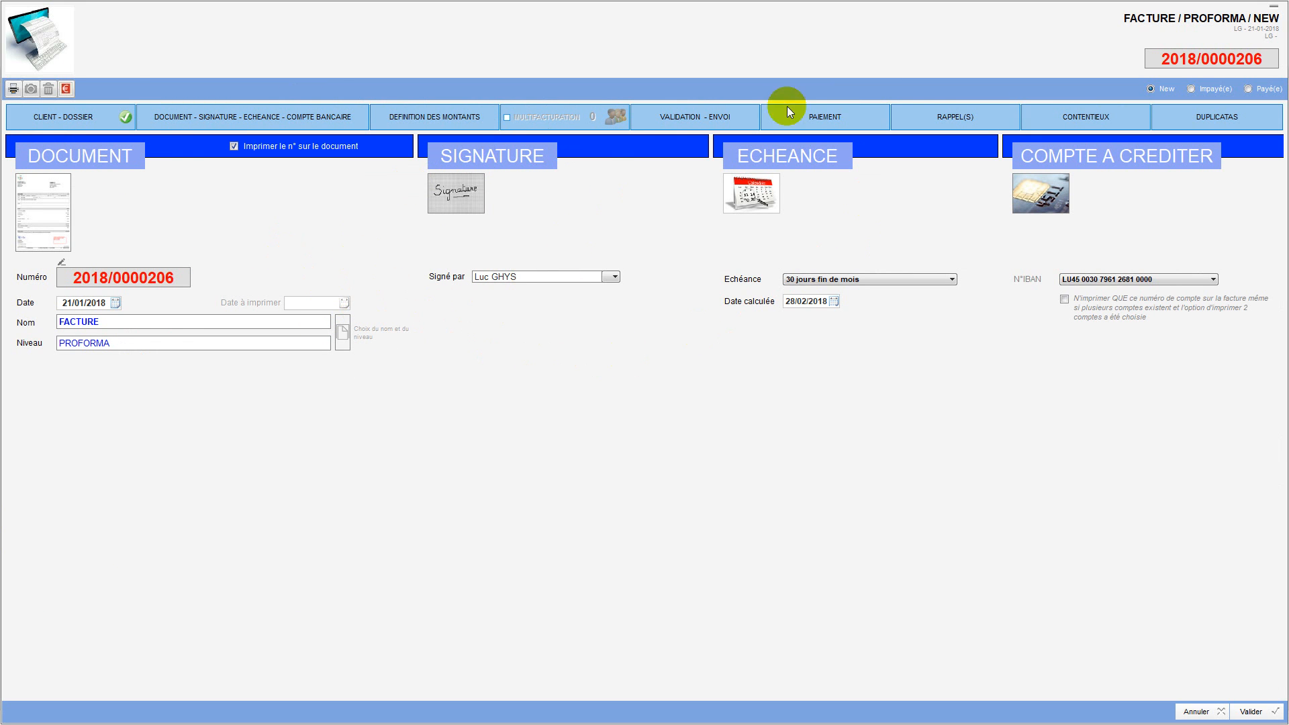
left_click(406, 120)
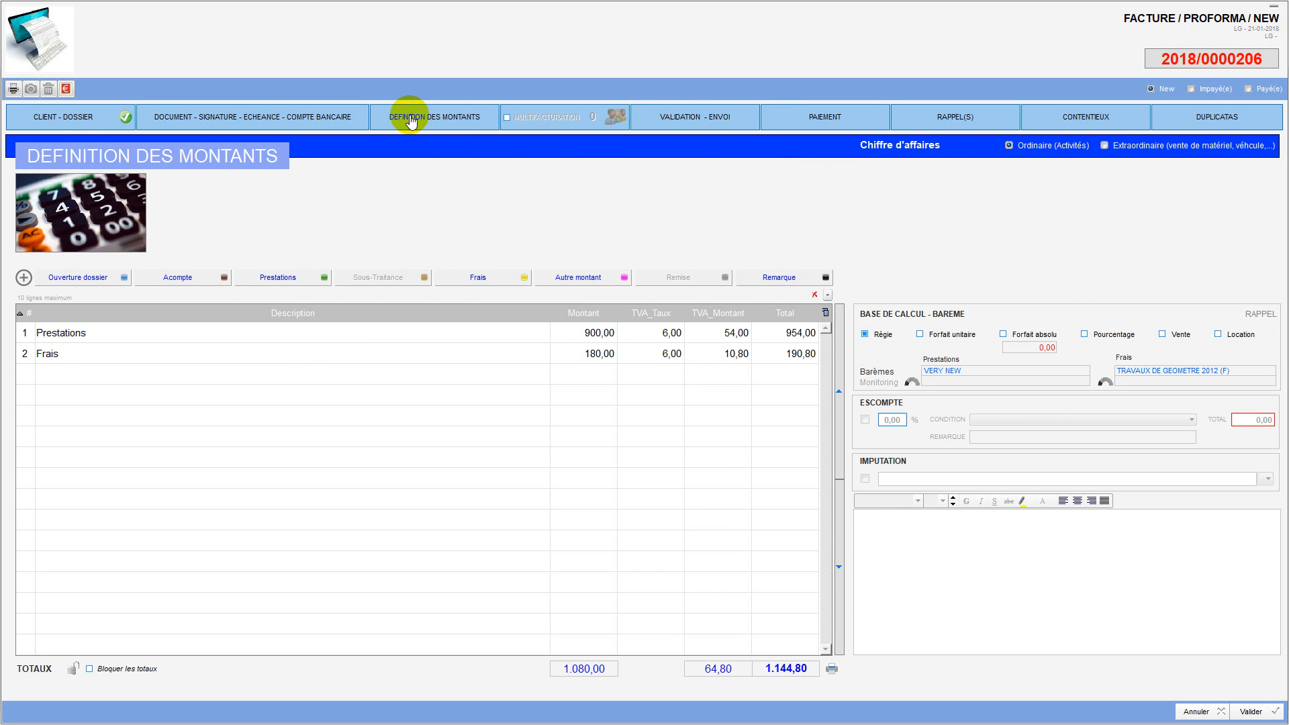
left_click(664, 118)
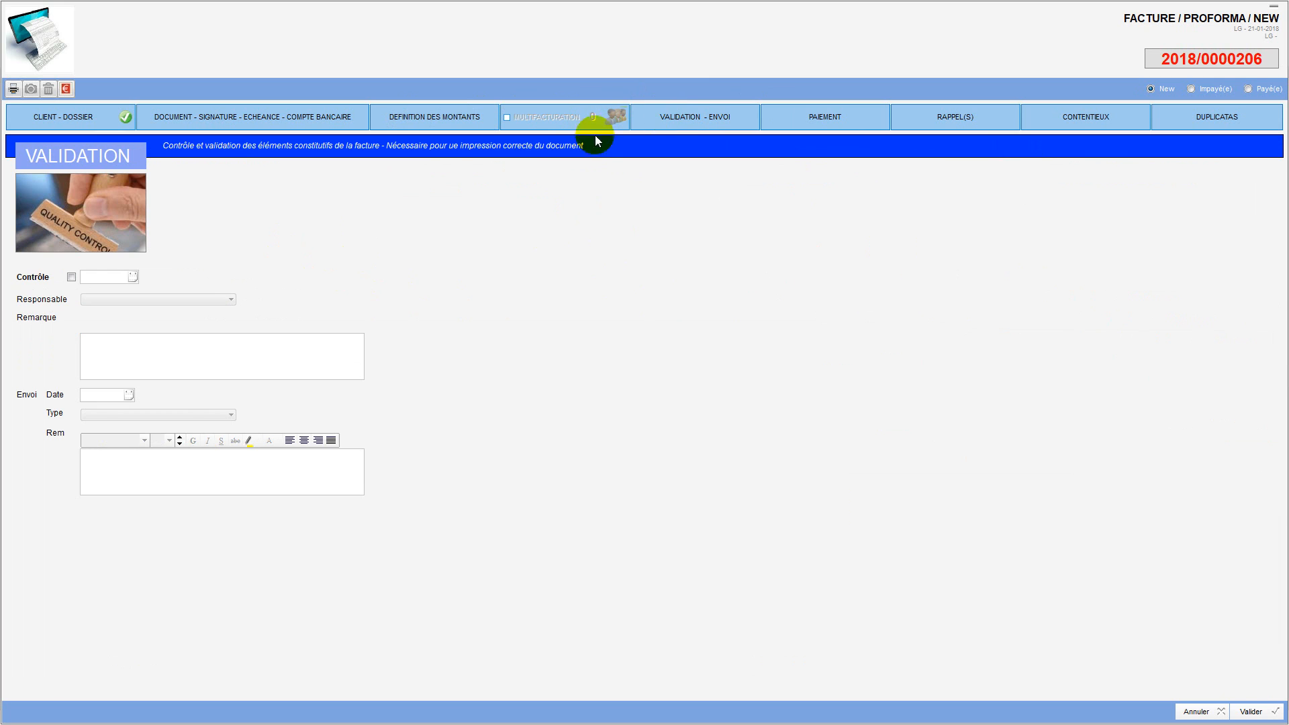
left_click(798, 118)
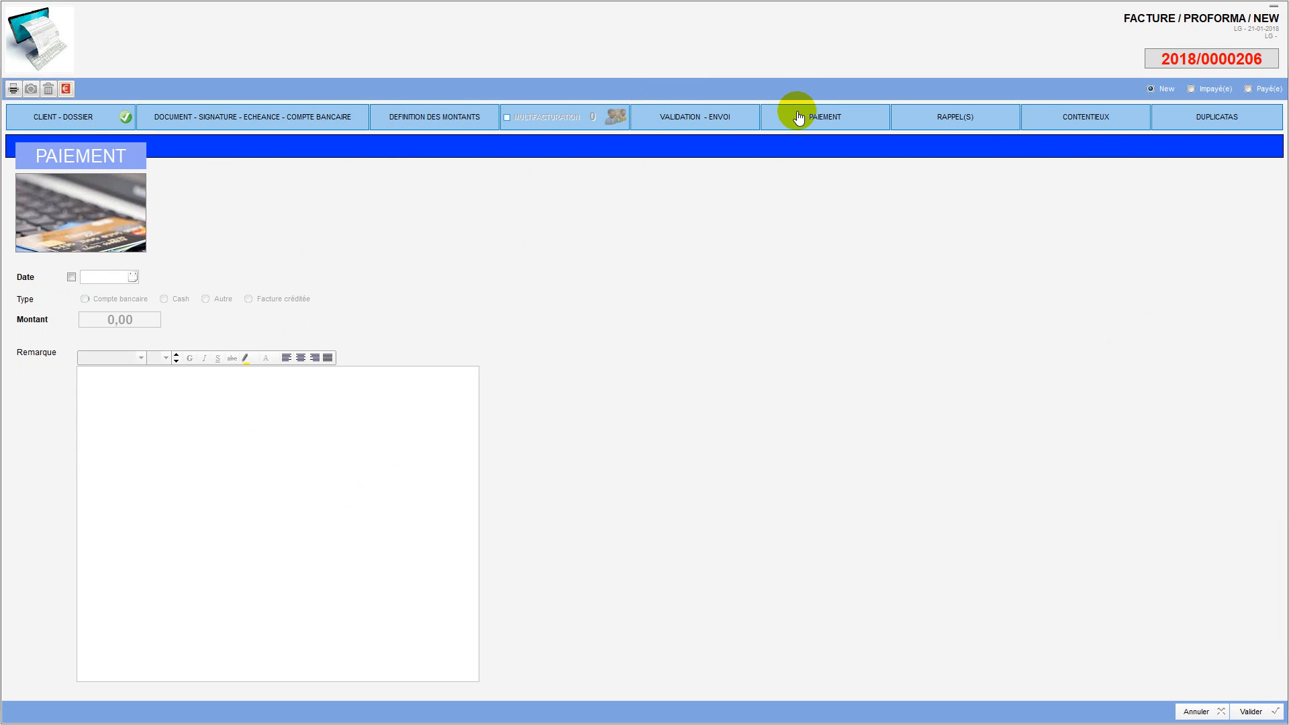
left_click(954, 119)
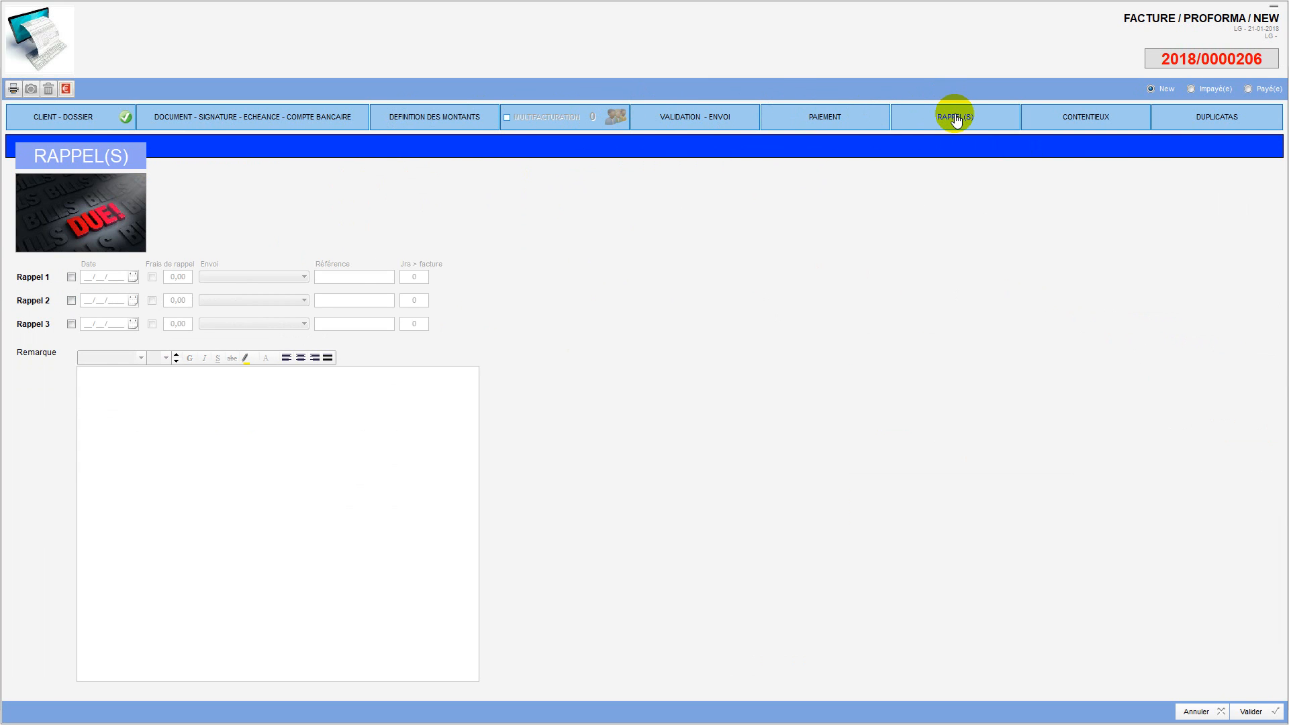
left_click(1062, 125)
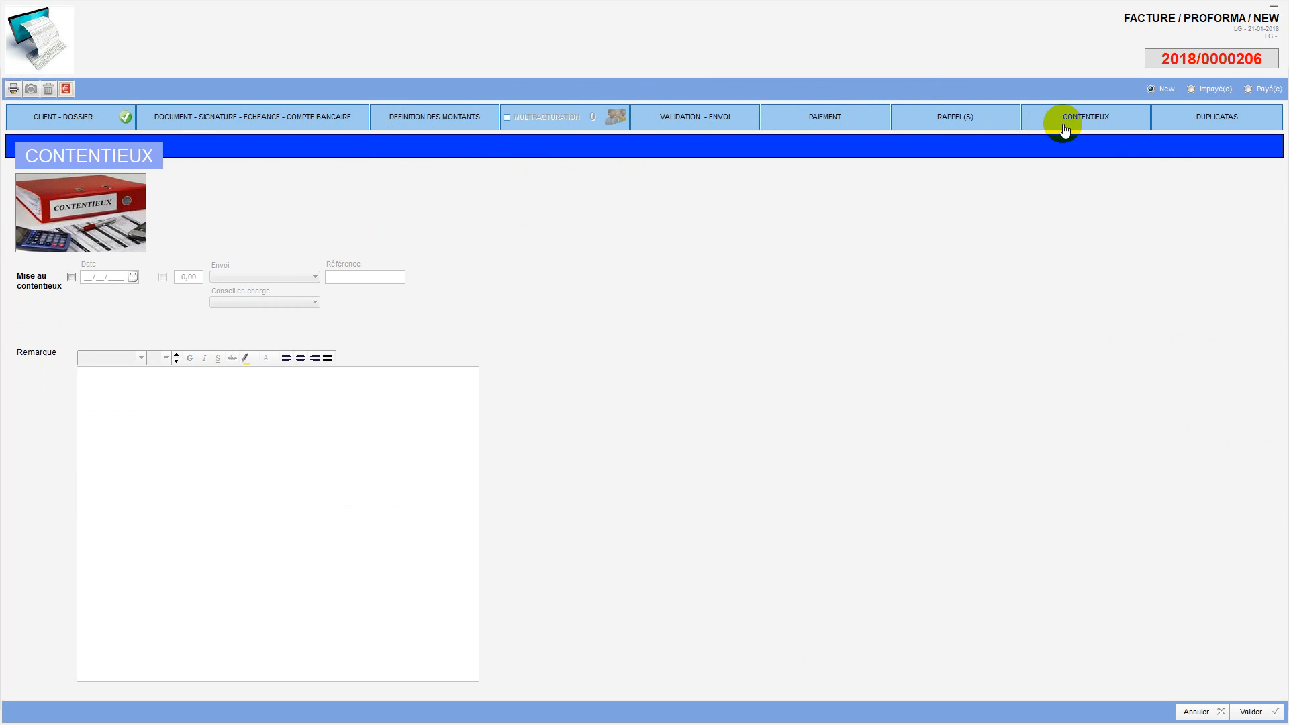
left_click(1191, 117)
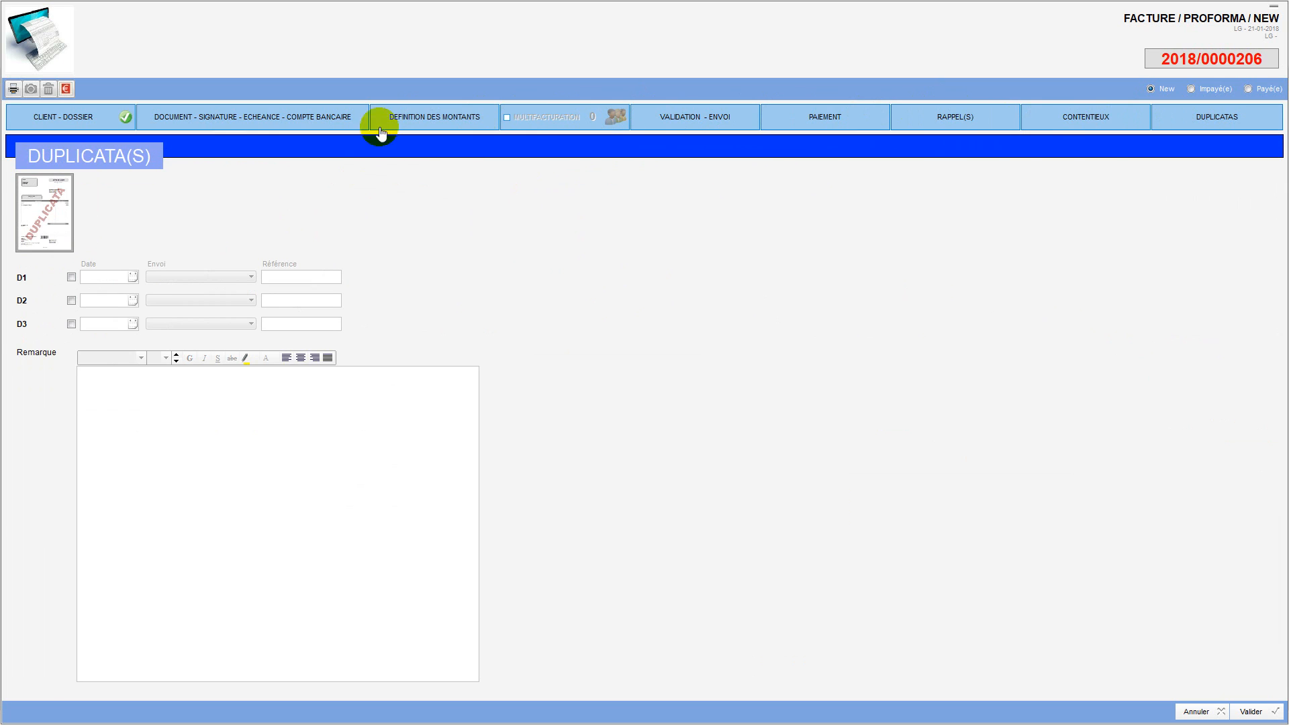
left_click(54, 122)
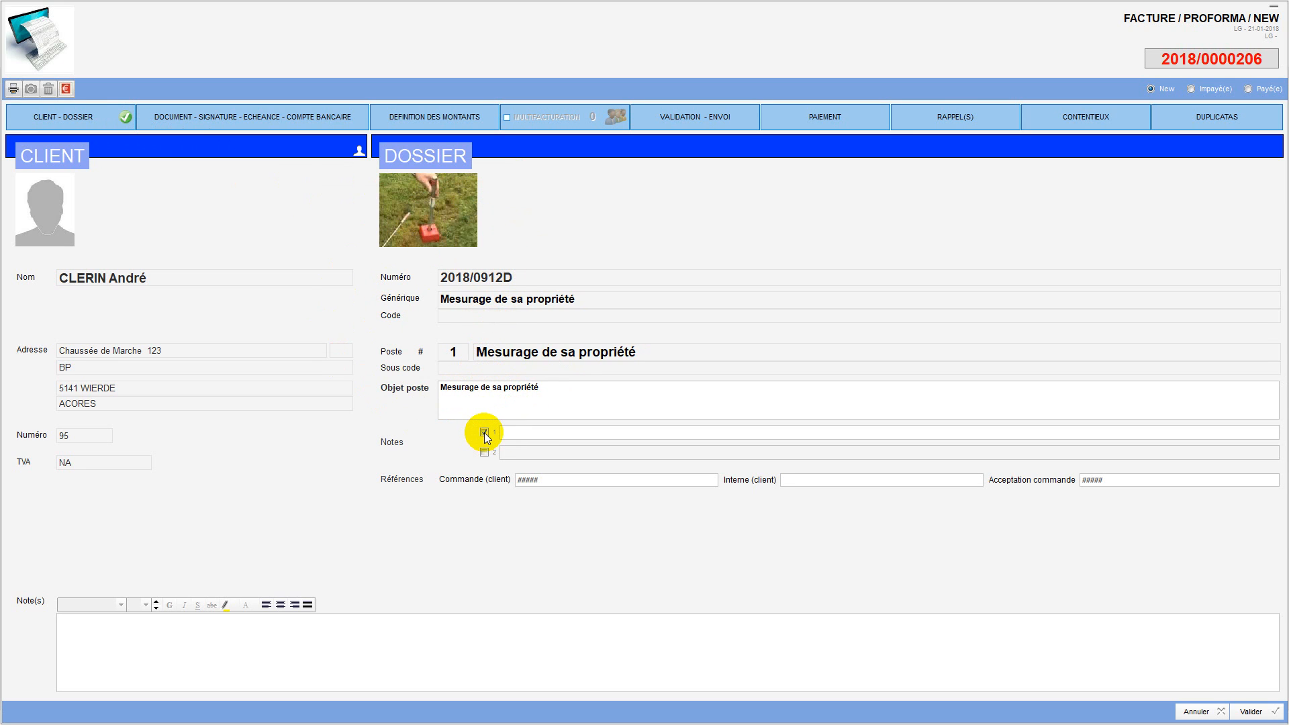
Step: Leave only the Notes 2 line ticked, then go to the document, signature and due-date details
left_click(483, 453)
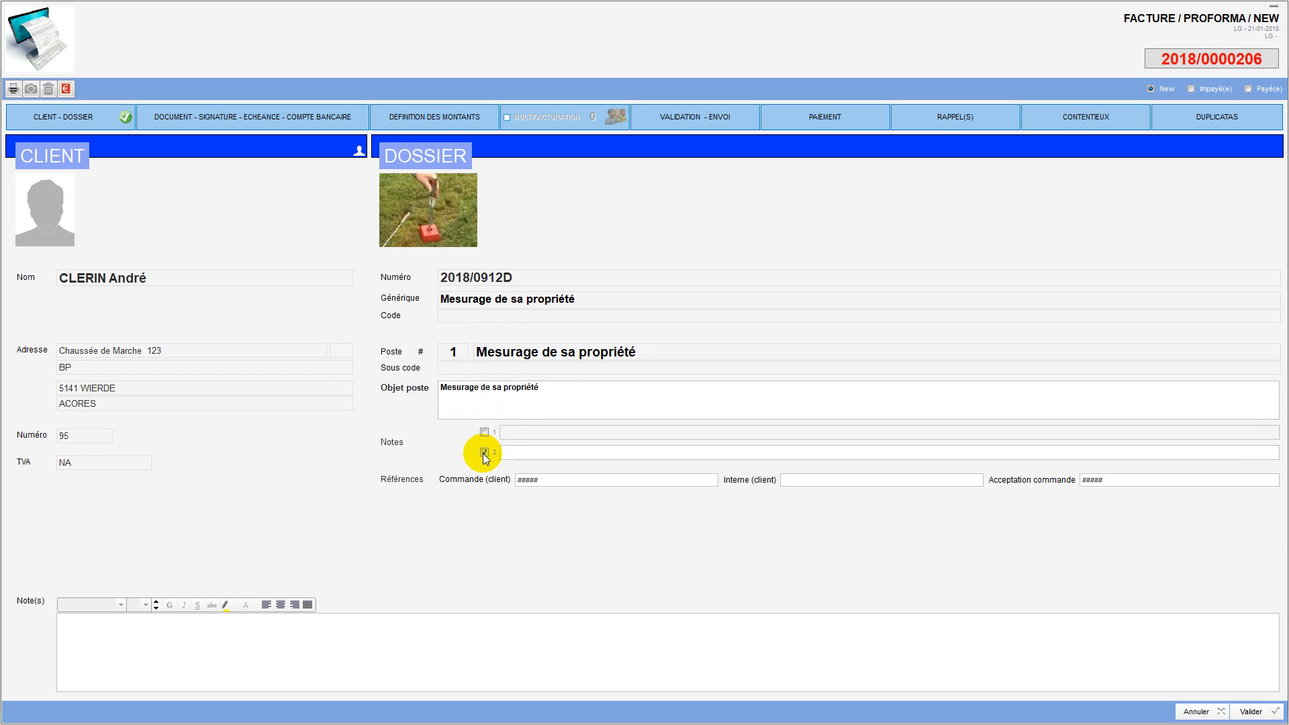
left_click(484, 433)
left_click(484, 453)
left_click(484, 433)
left_click(484, 453)
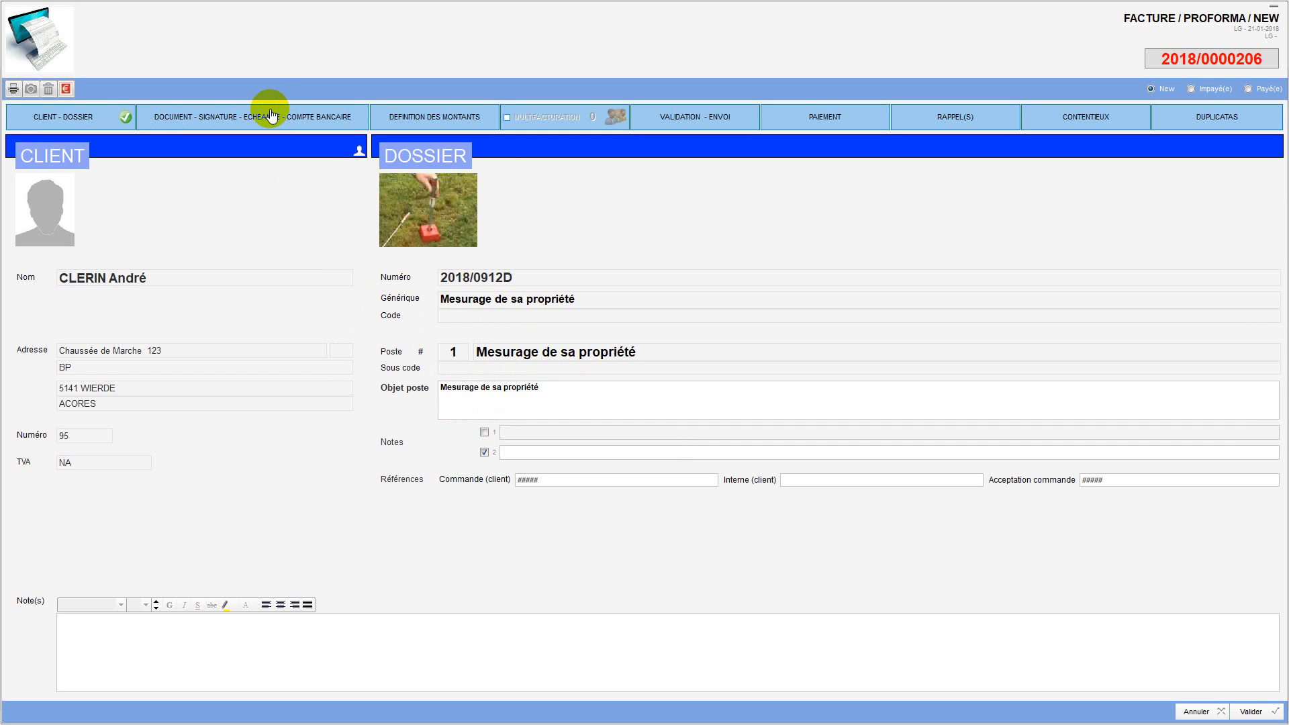
left_click(410, 125)
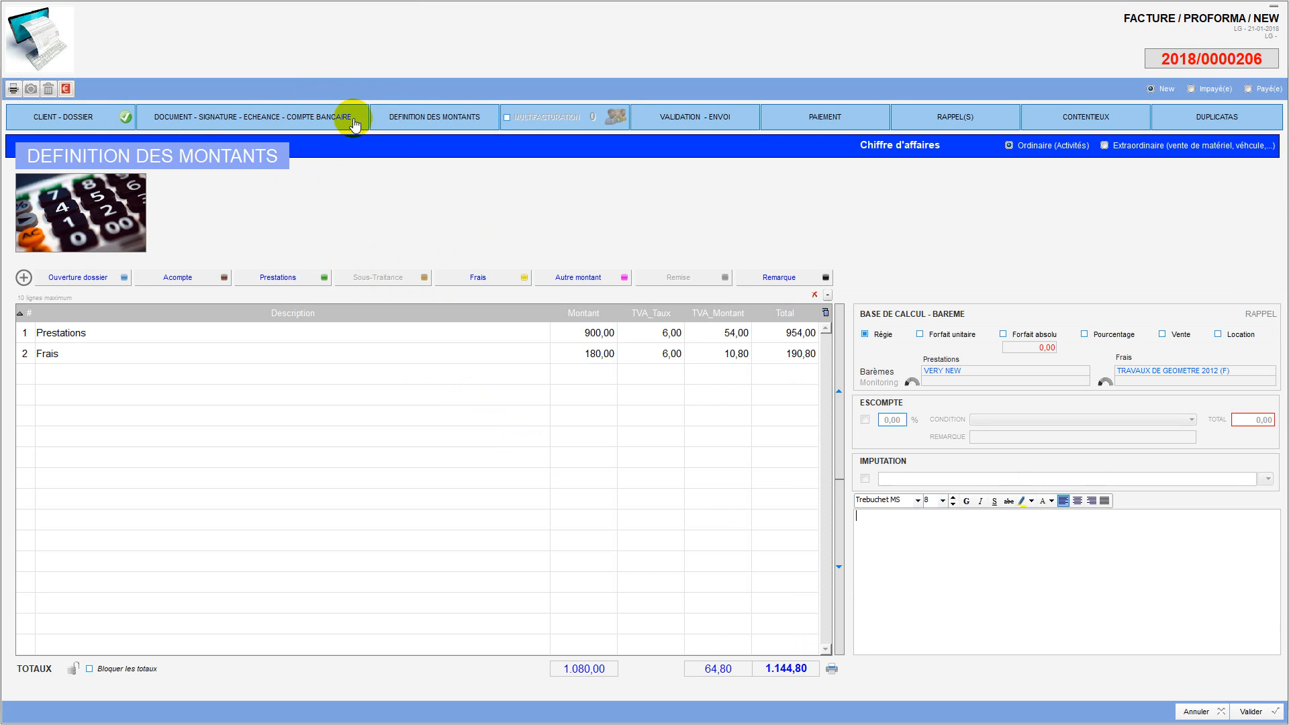
left_click(322, 124)
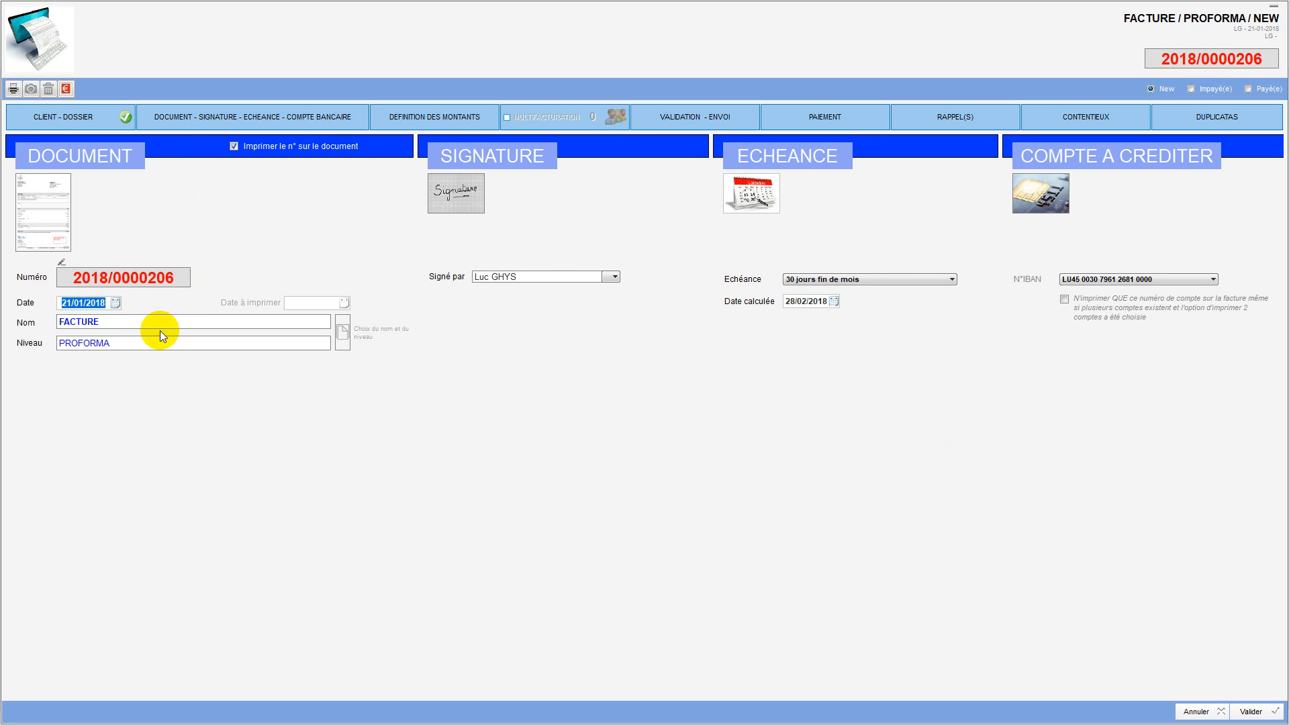
Step: Change the document level from PROFORMA to AUCUN, then view the amounts breakdown
left_click(342, 333)
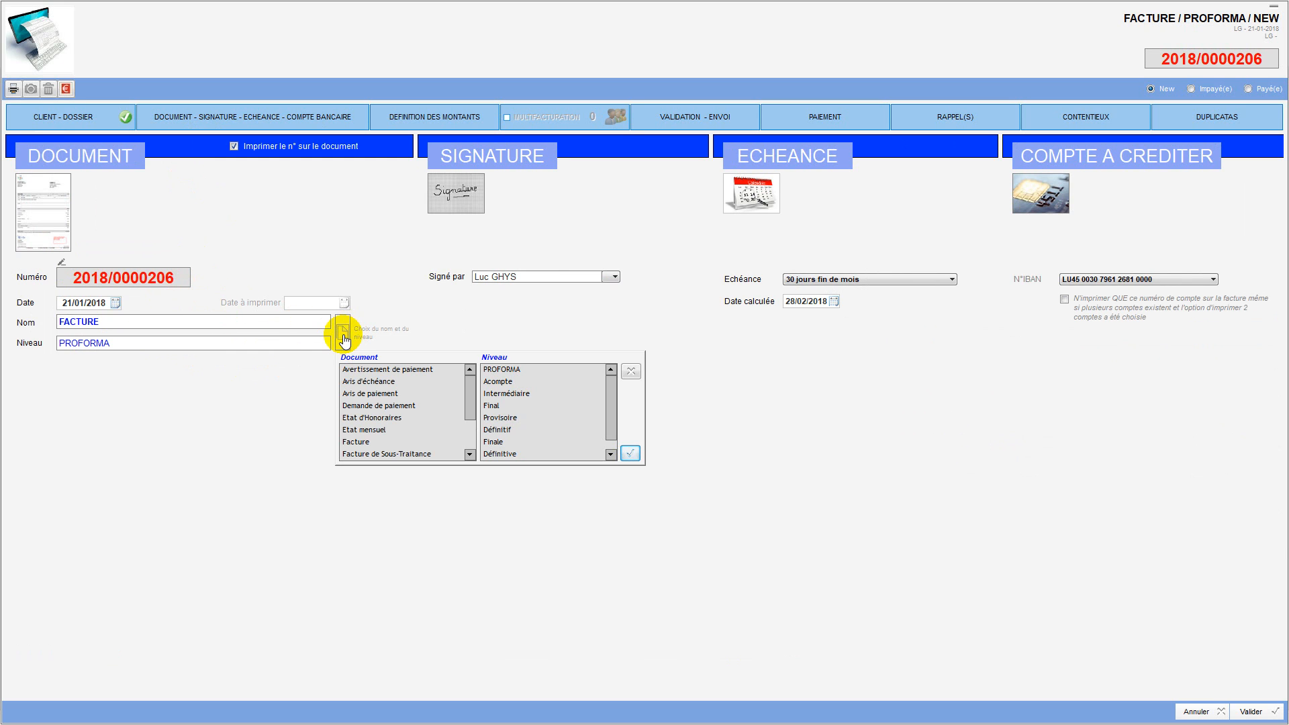
scroll(515, 438, "down", 1)
left_click(514, 454)
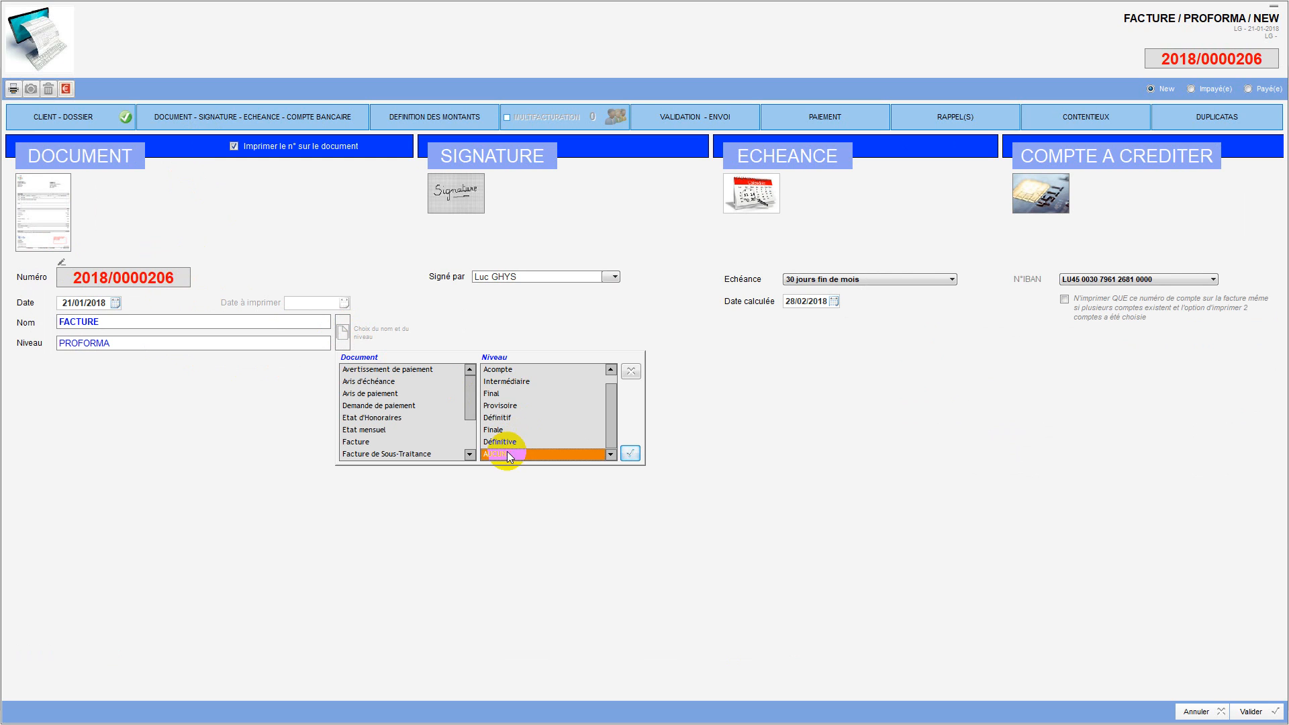
left_click(627, 452)
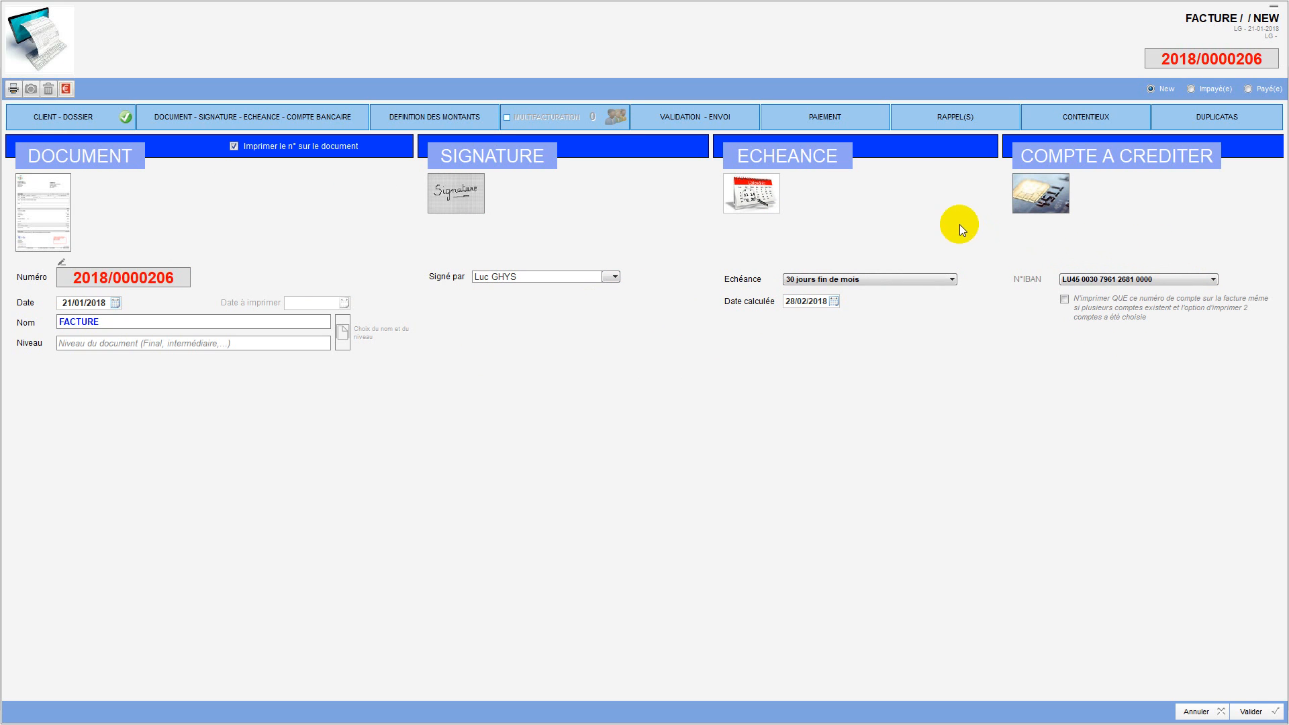
left_click(392, 125)
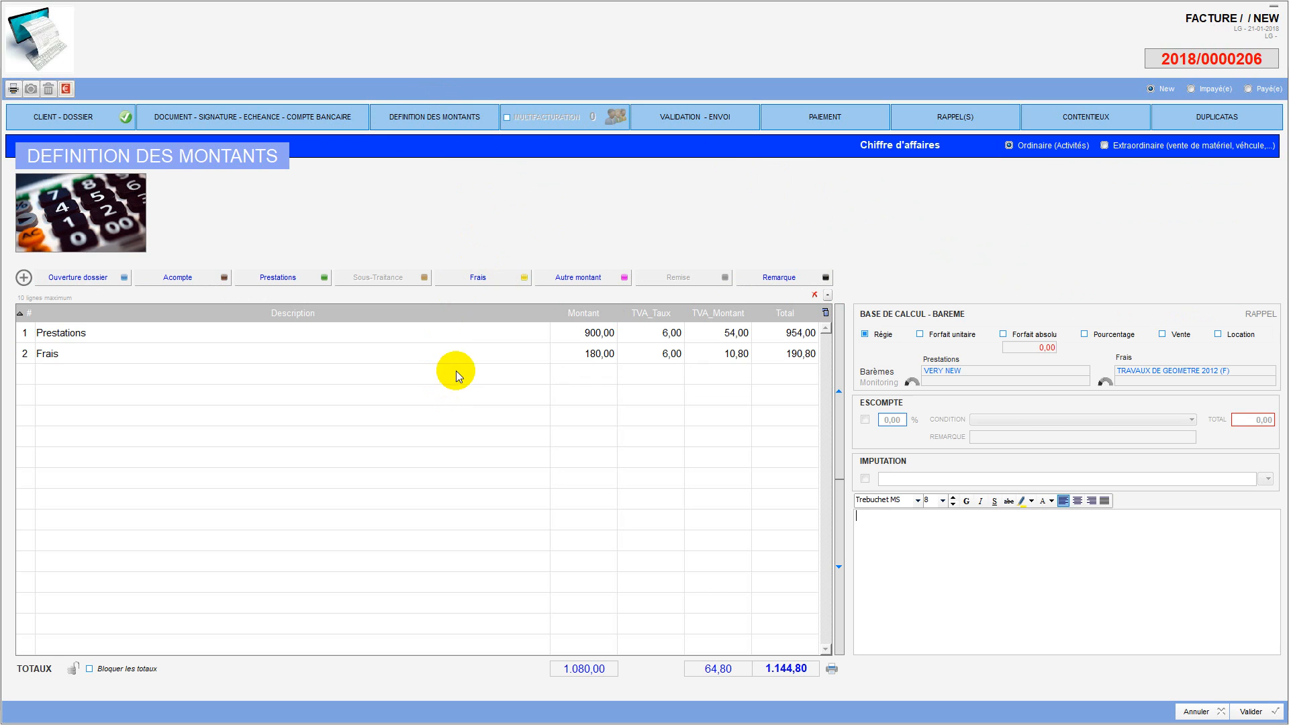
Step: Apply 21.00% VAT to the Prestations and Frais lines, bringing the total to 1.306,80
double_click(443, 336)
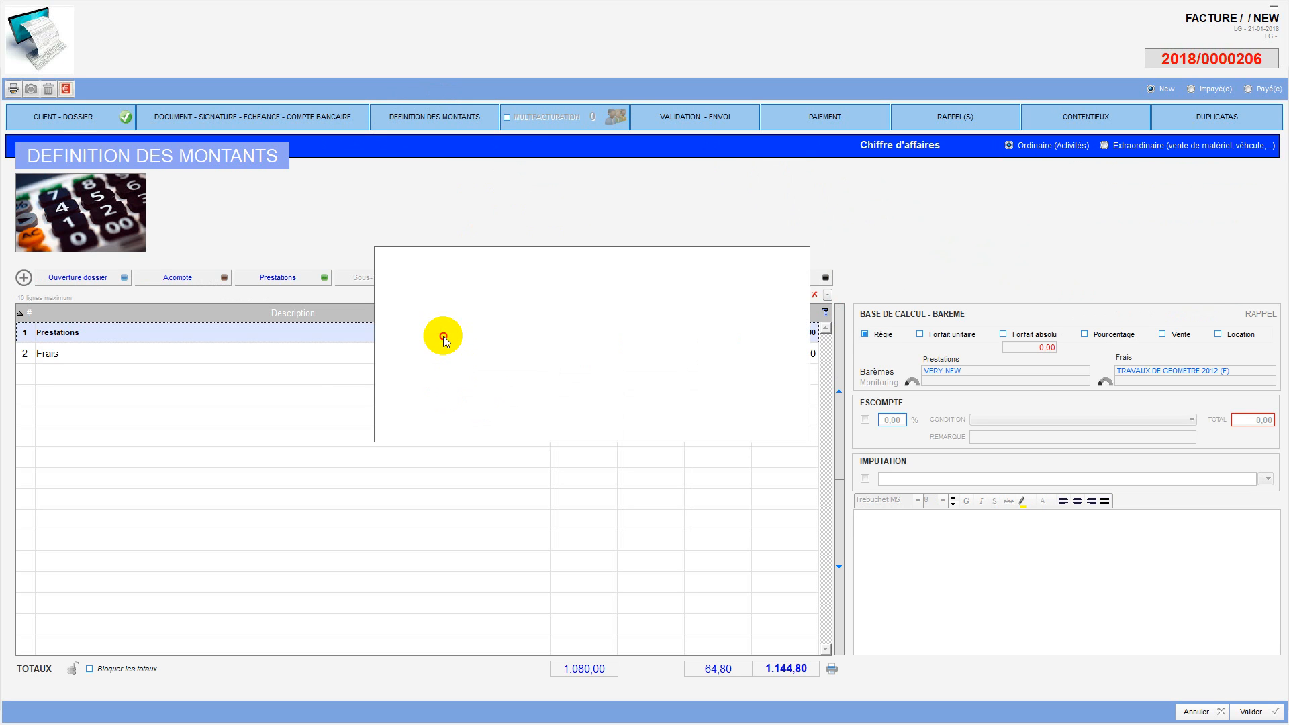
left_click(661, 389)
left_click(770, 430)
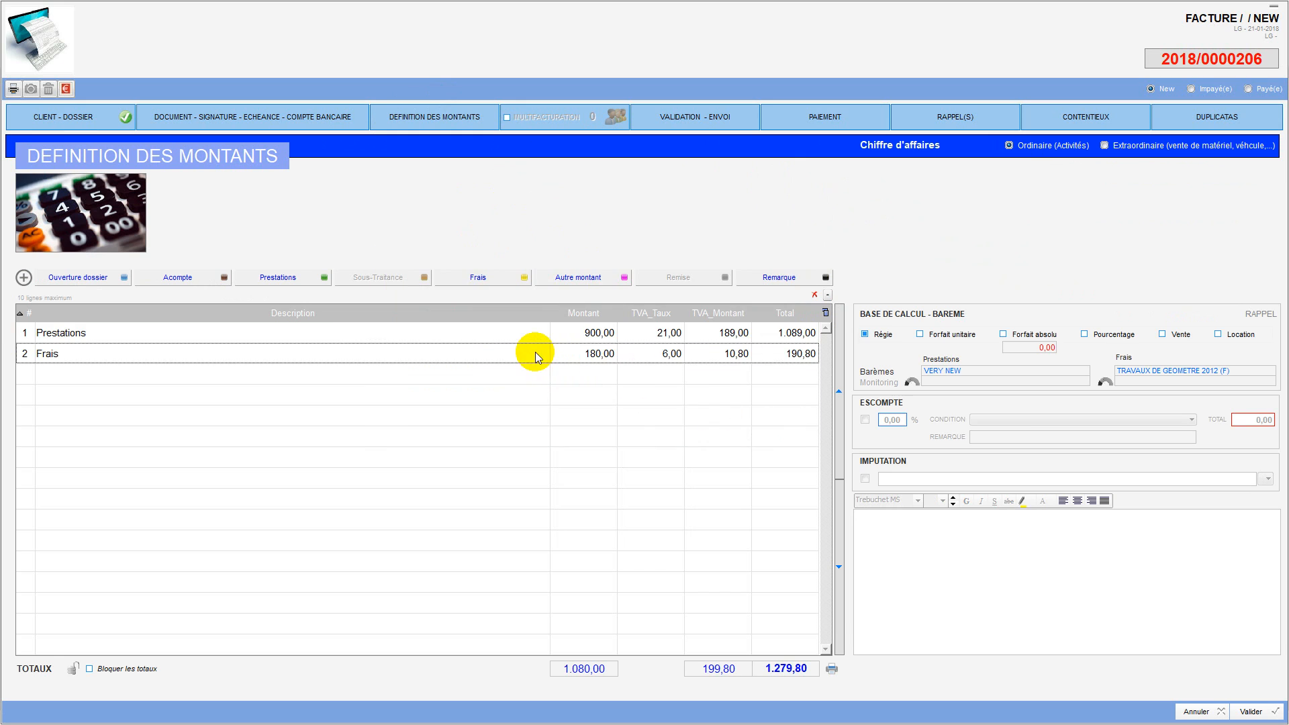
double_click(529, 347)
left_click(671, 392)
left_click(762, 428)
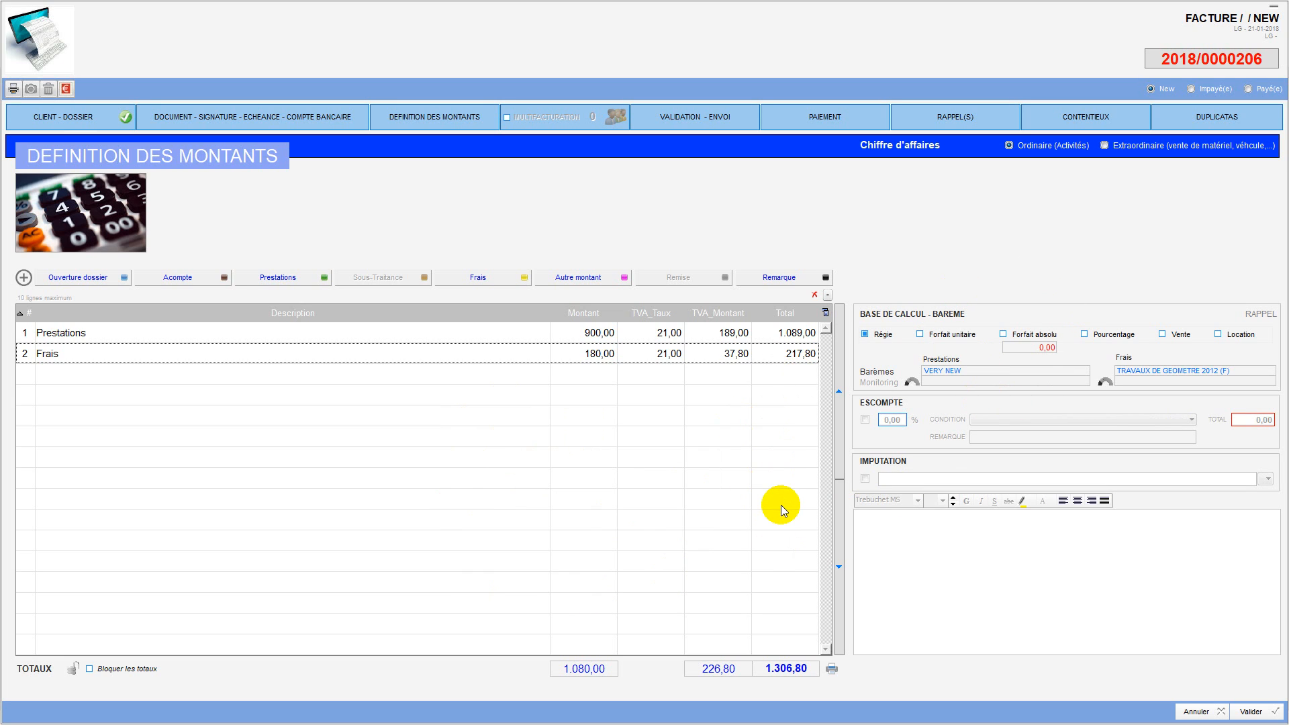
left_click(679, 118)
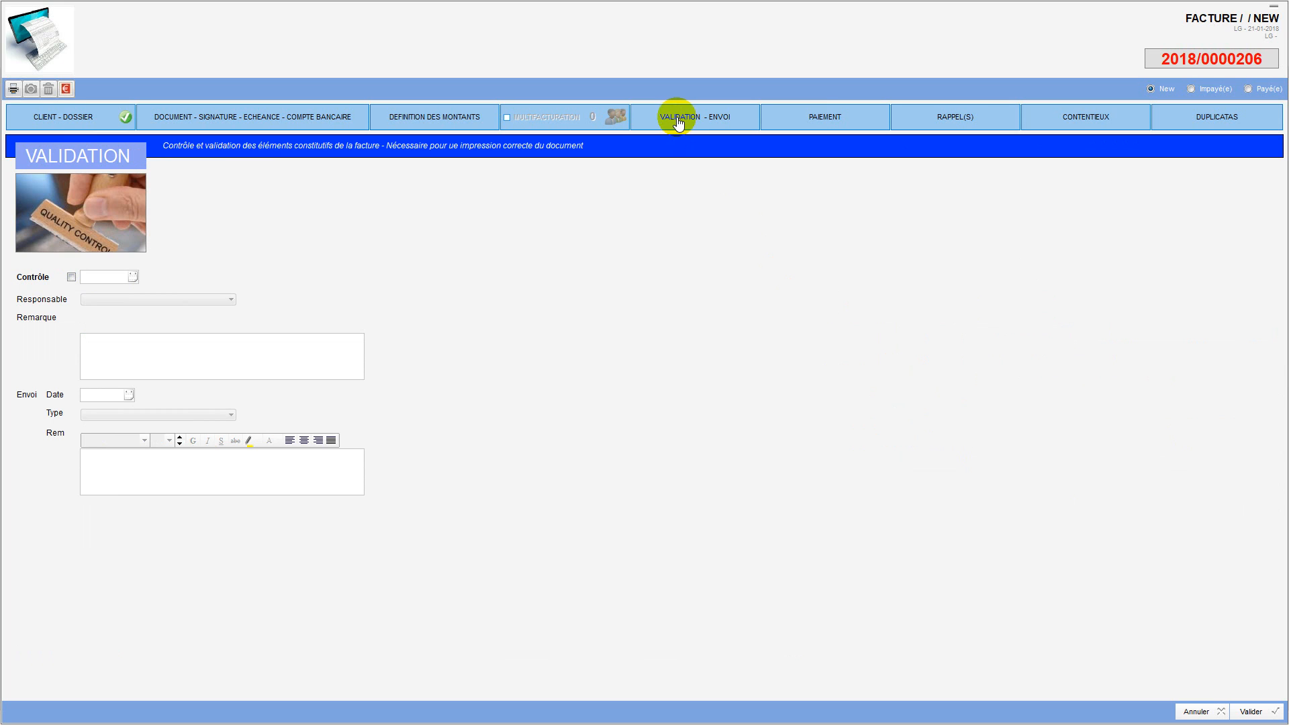
Step: Tick Contrôle, record sending by Email on 21/01/2018, and preview the original invoice
left_click(71, 276)
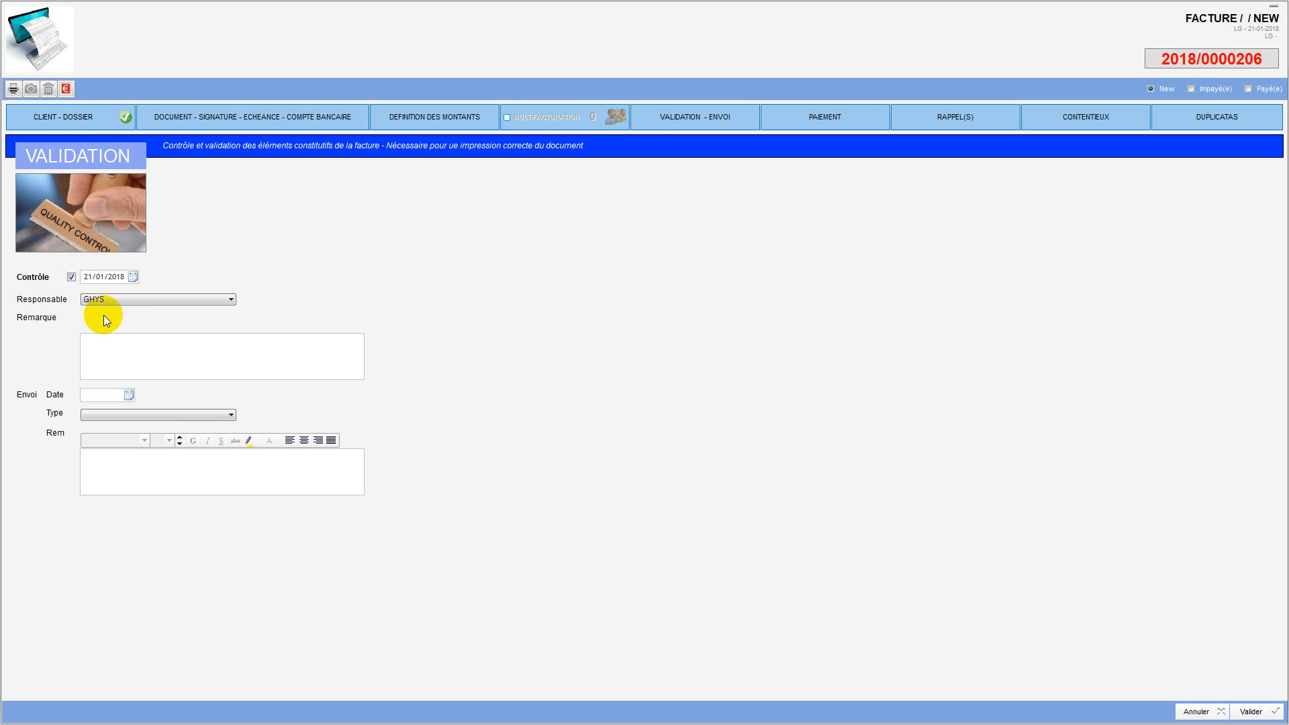
left_click(128, 396)
left_click(125, 483)
left_click(153, 414)
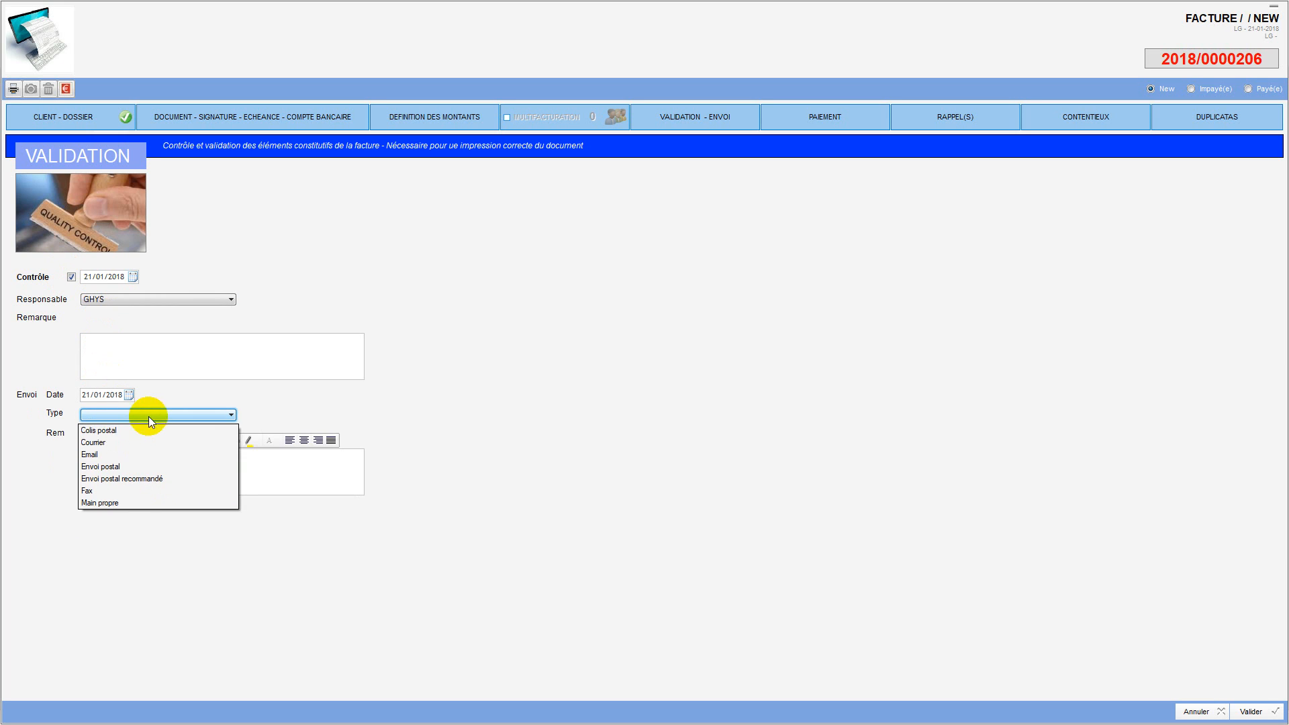
left_click(106, 456)
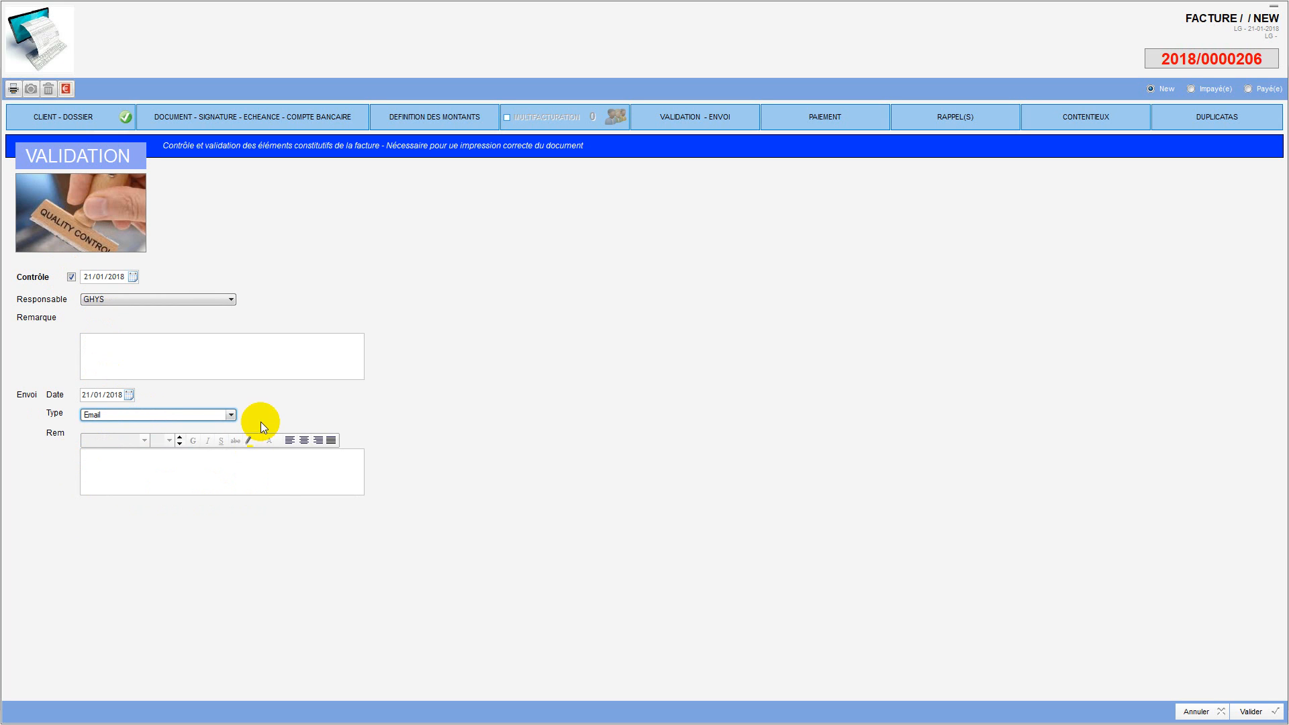
left_click(13, 90)
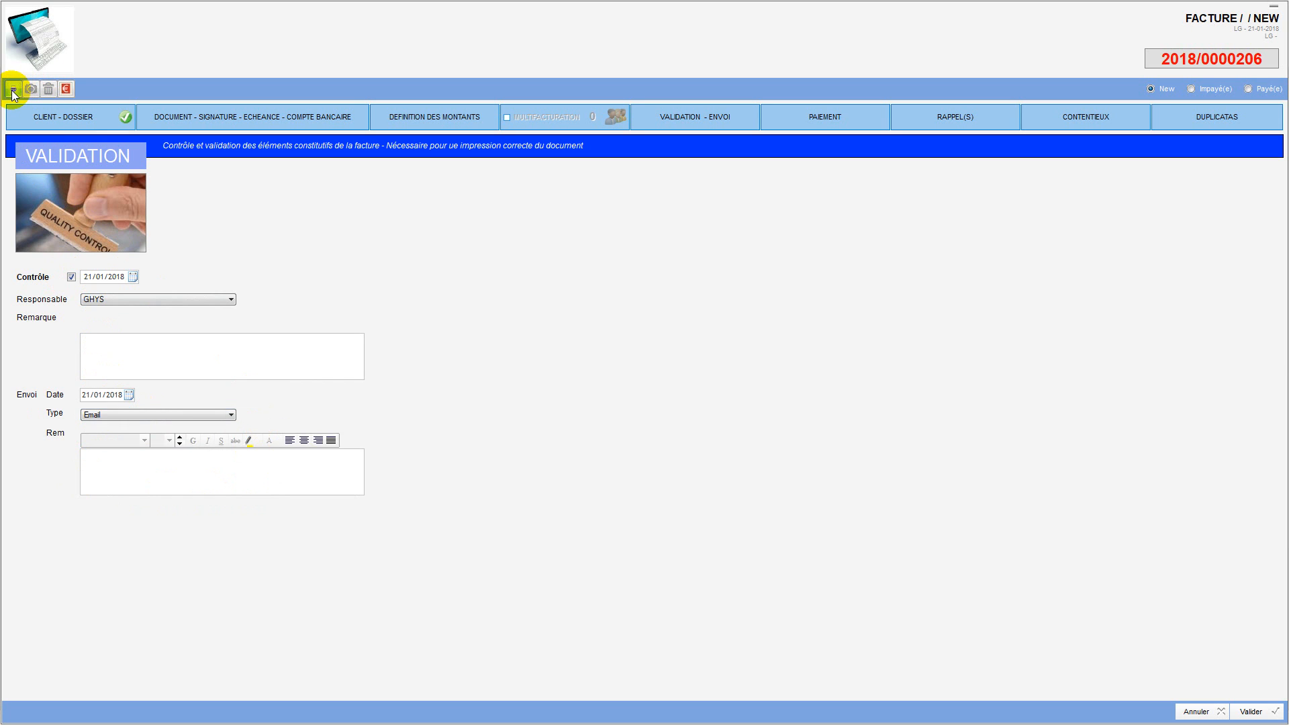
left_click(478, 253)
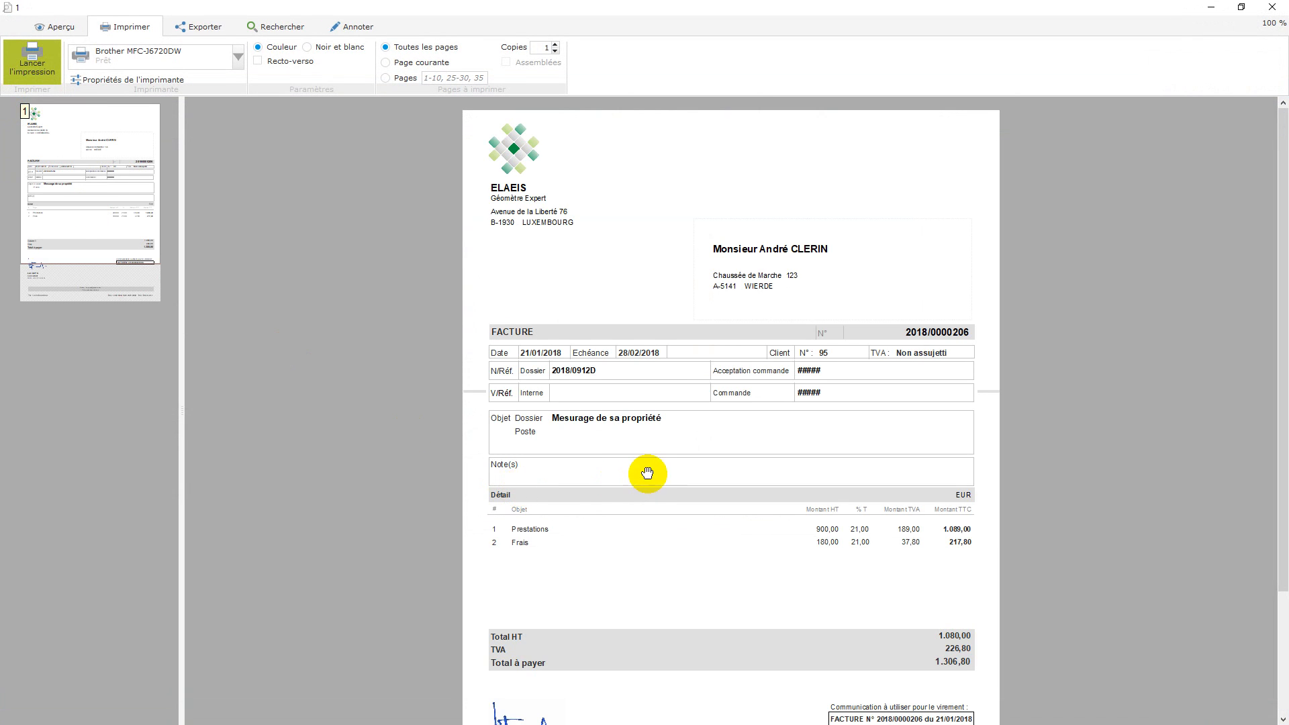
Step: Scroll through the original invoice preview totalling 1.306,80, then close it
scroll(647, 473, "down", 5)
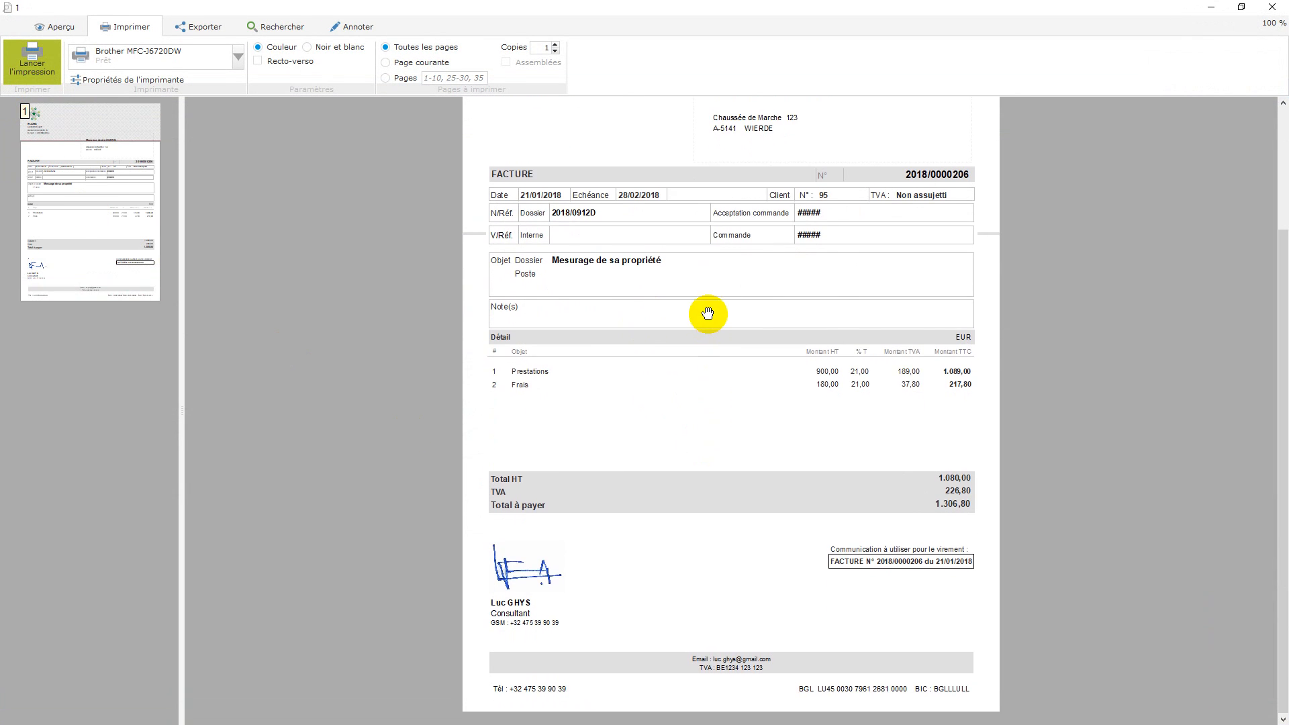
left_click_drag(708, 313, 708, 482)
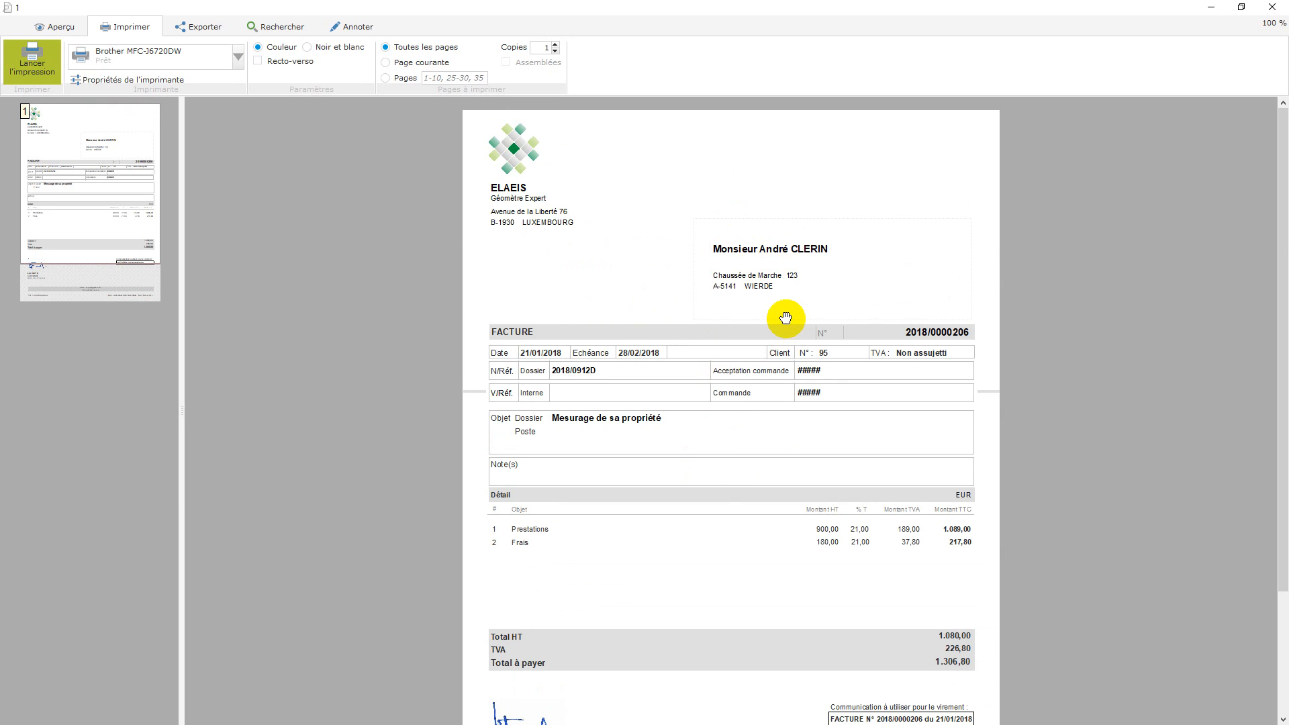
left_click(1276, 8)
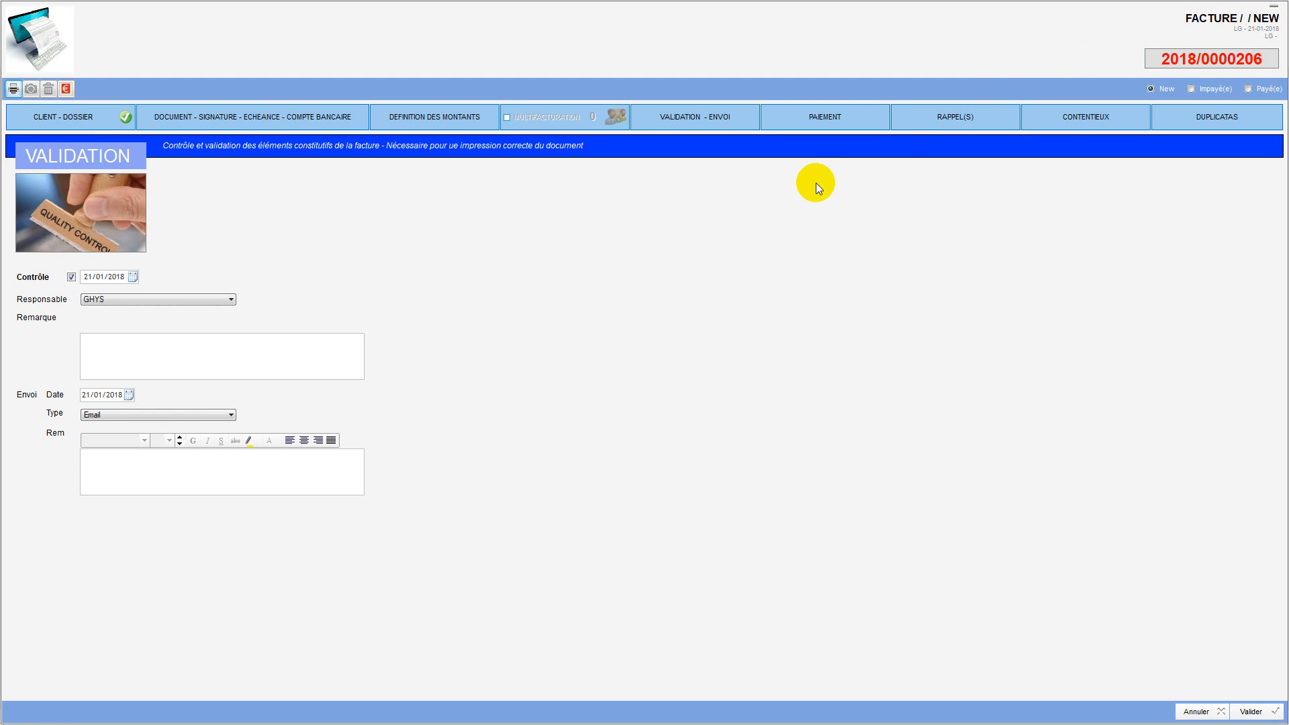
Step: Validate invoice 2018/0000206 and confirm closing it with OUI
left_click(1238, 708)
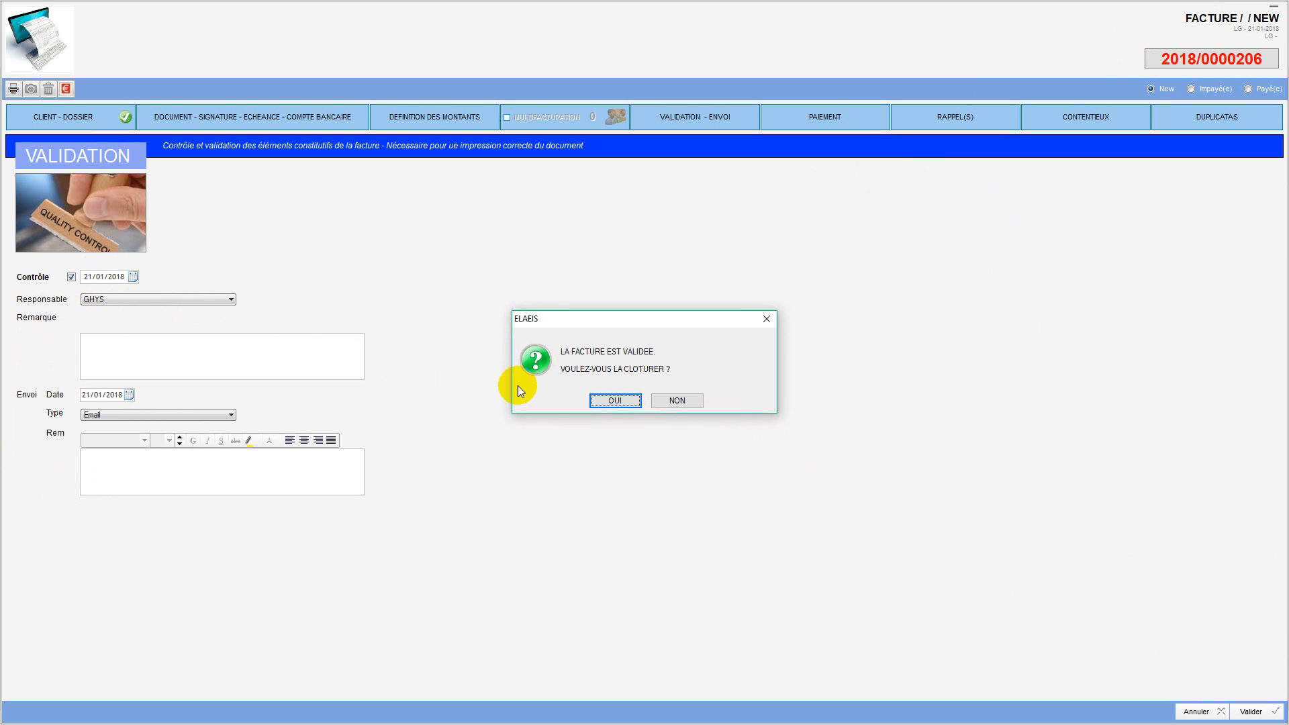
left_click(609, 402)
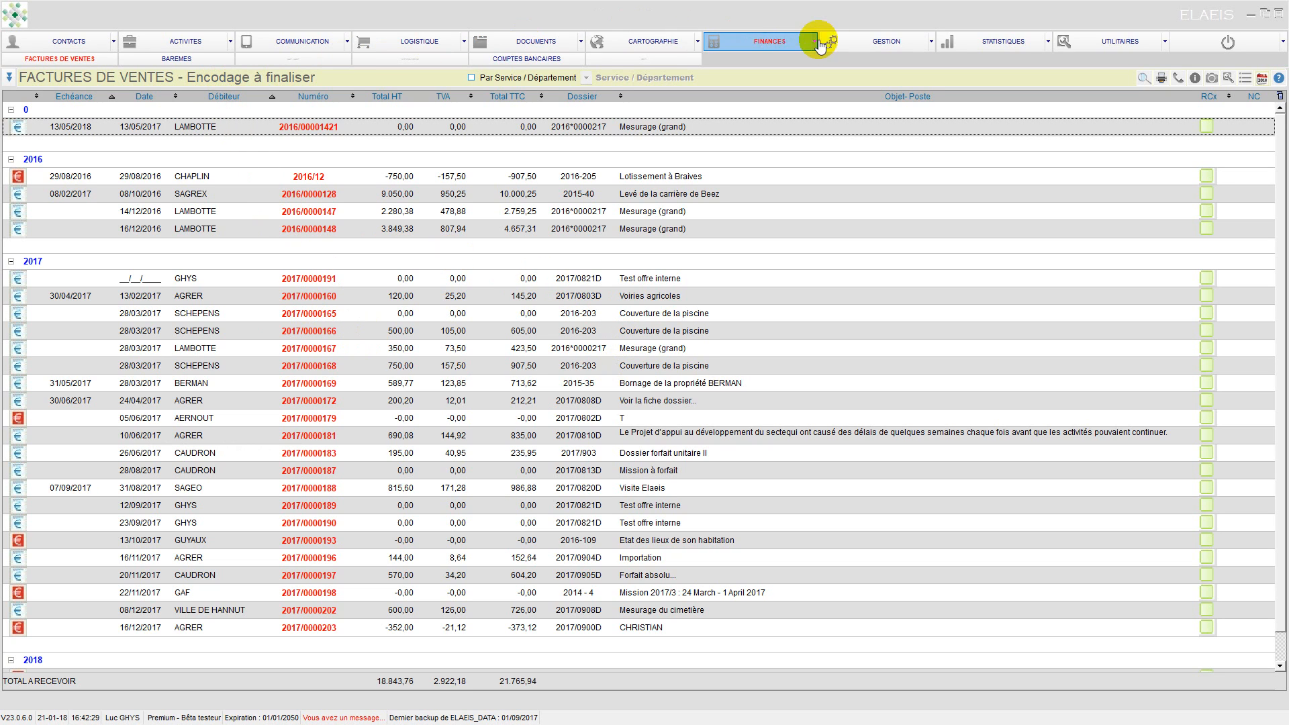
Step: Open the FINANCES unpaid invoices view, select 2018/0000206 at 1.306,80, and cancel quitting
left_click(778, 40)
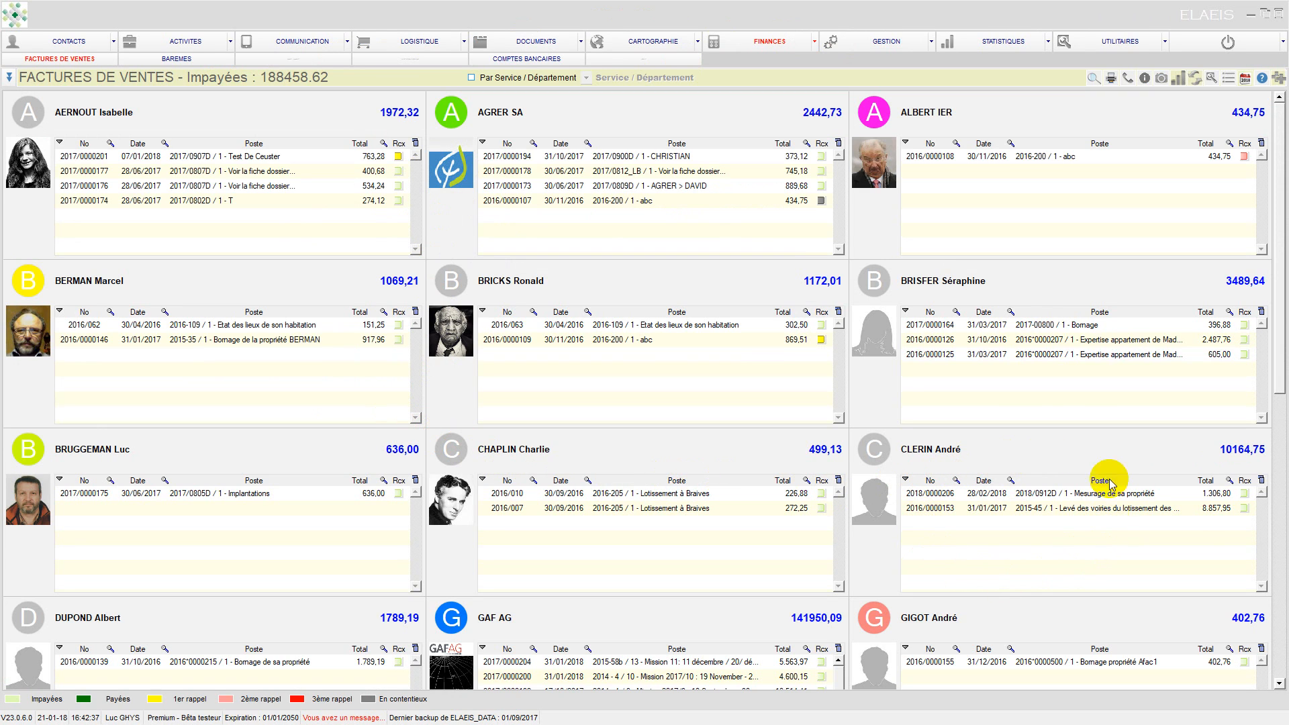
left_click(957, 502)
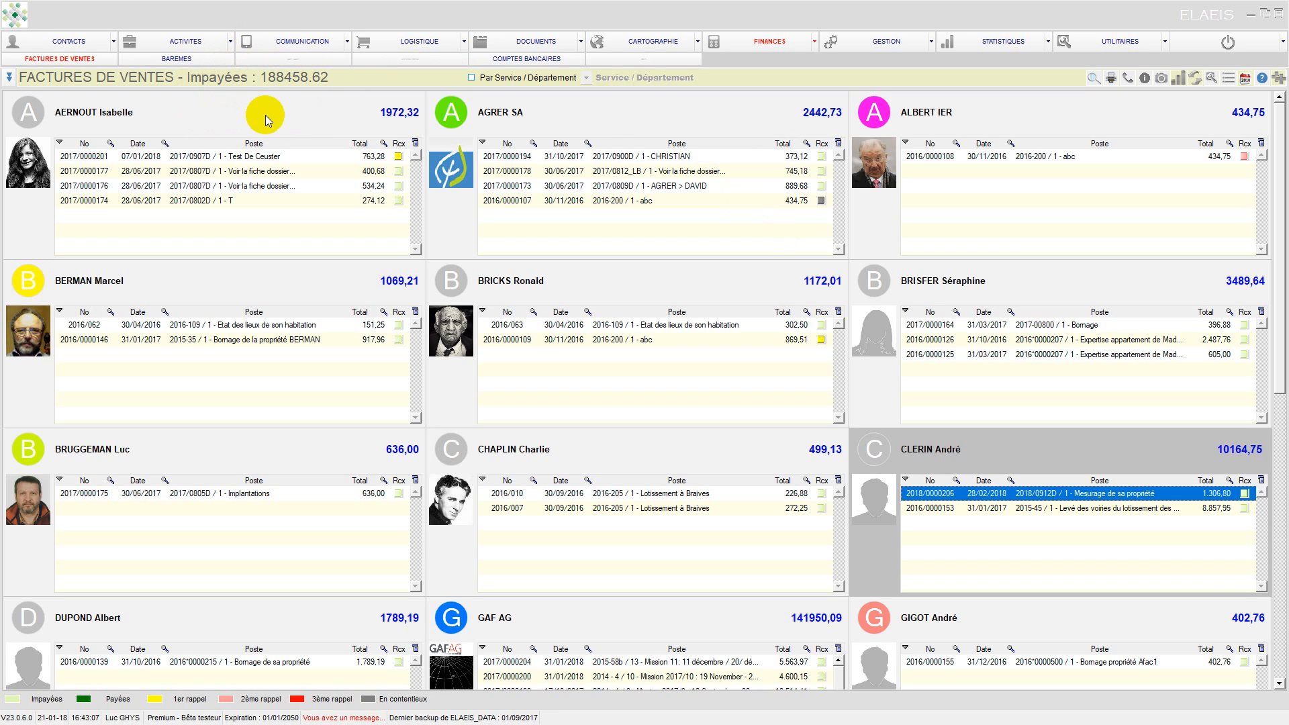
left_click(1196, 47)
left_click(606, 403)
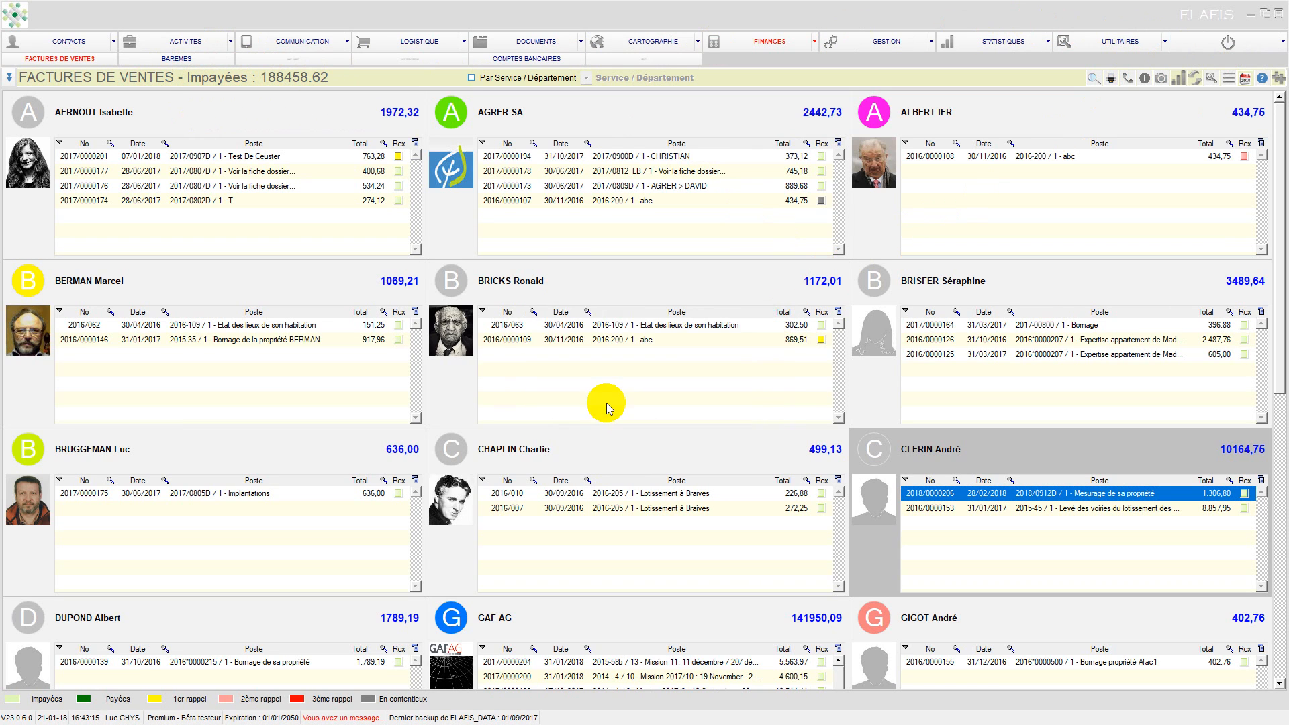